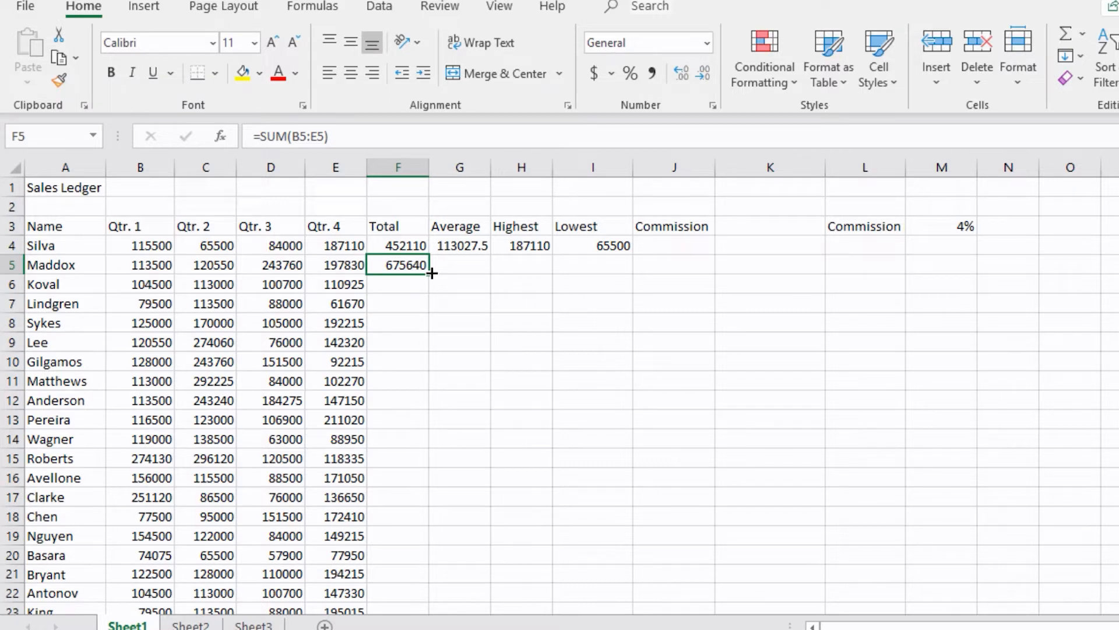
- Fill the Total formula from F5 down the column through the last salesperson's row
double_click(431, 272)
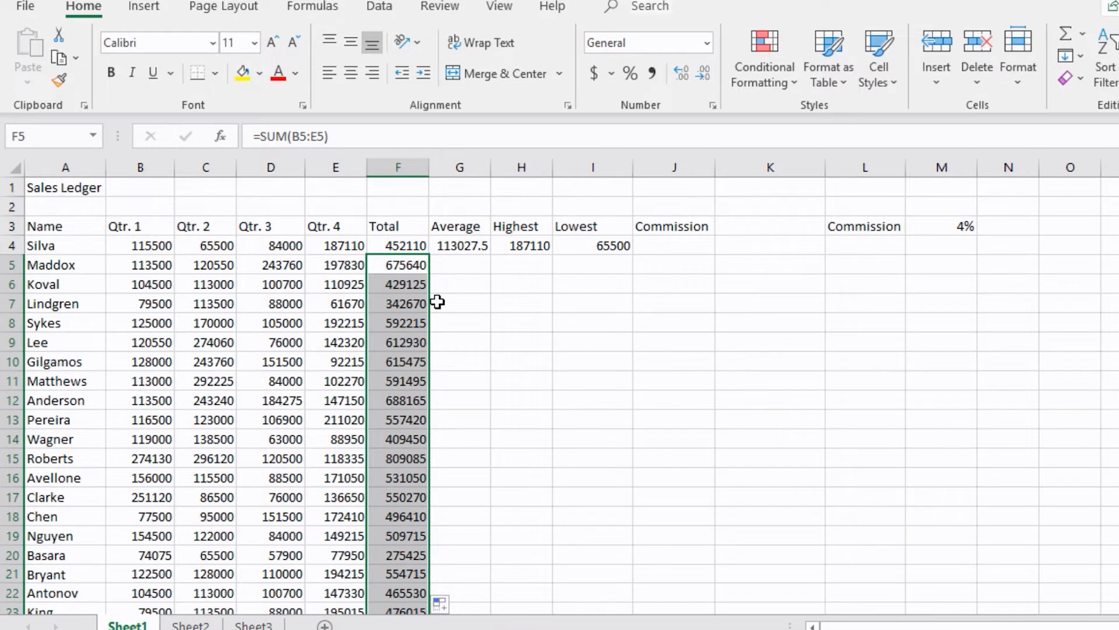
scroll(437, 301, "down", 5)
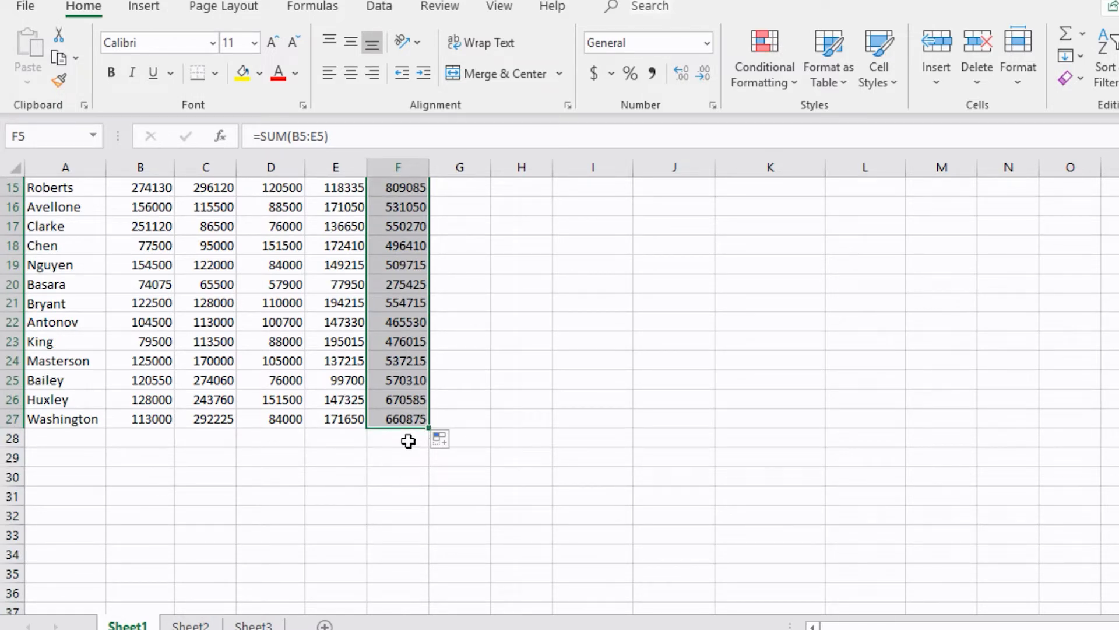
scroll(408, 442, "up", 5)
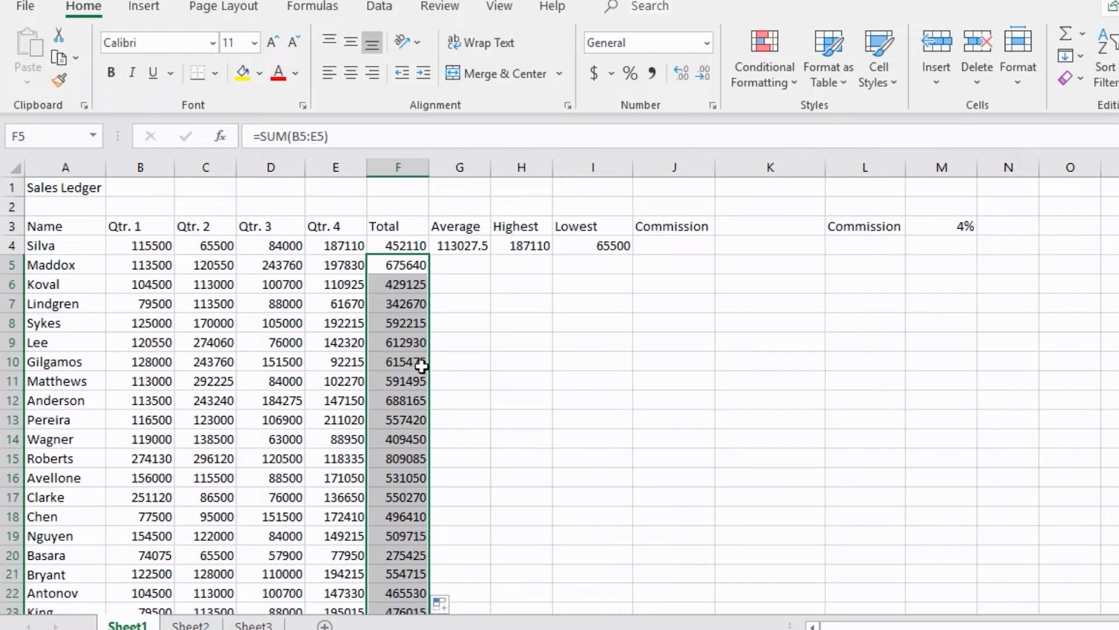
left_click(404, 307)
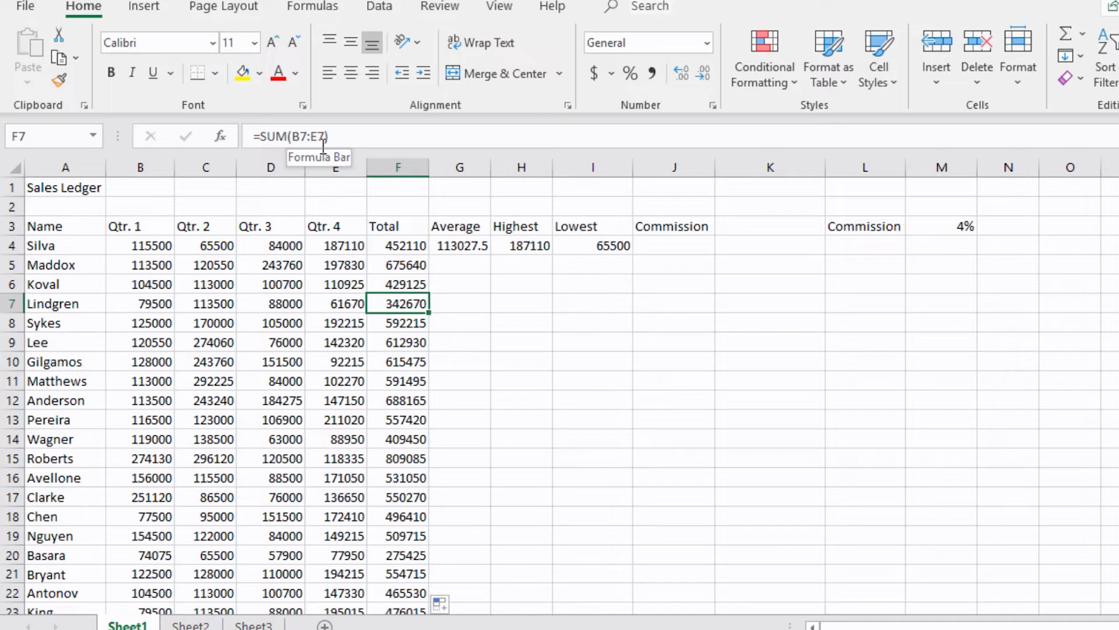
- Fill the Average formula in G4 down the column for every salesperson
left_click(475, 266)
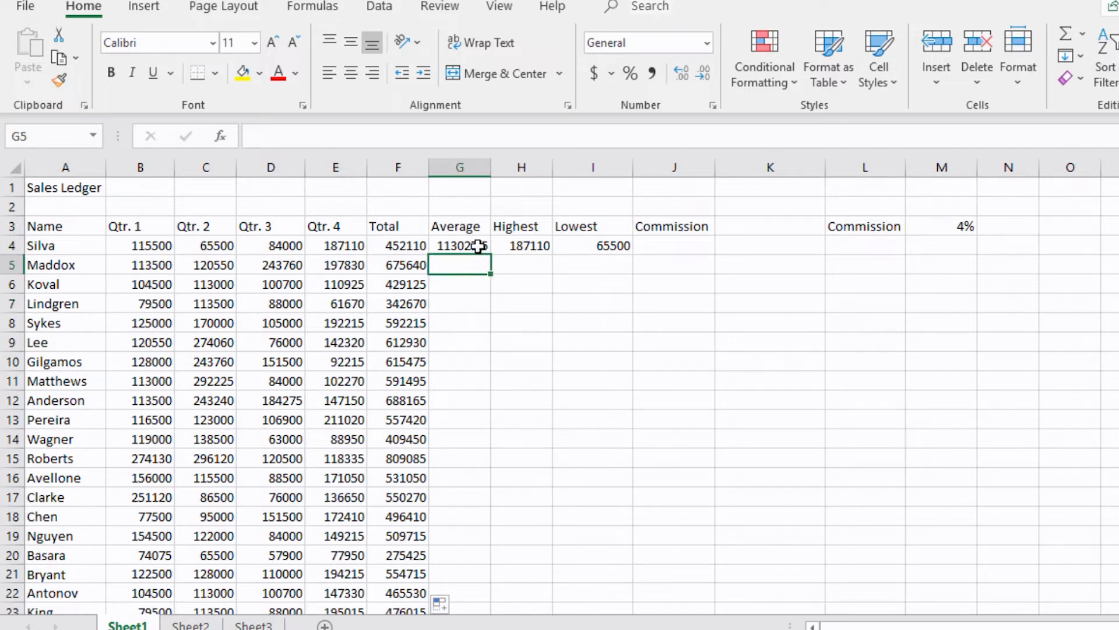
left_click(475, 247)
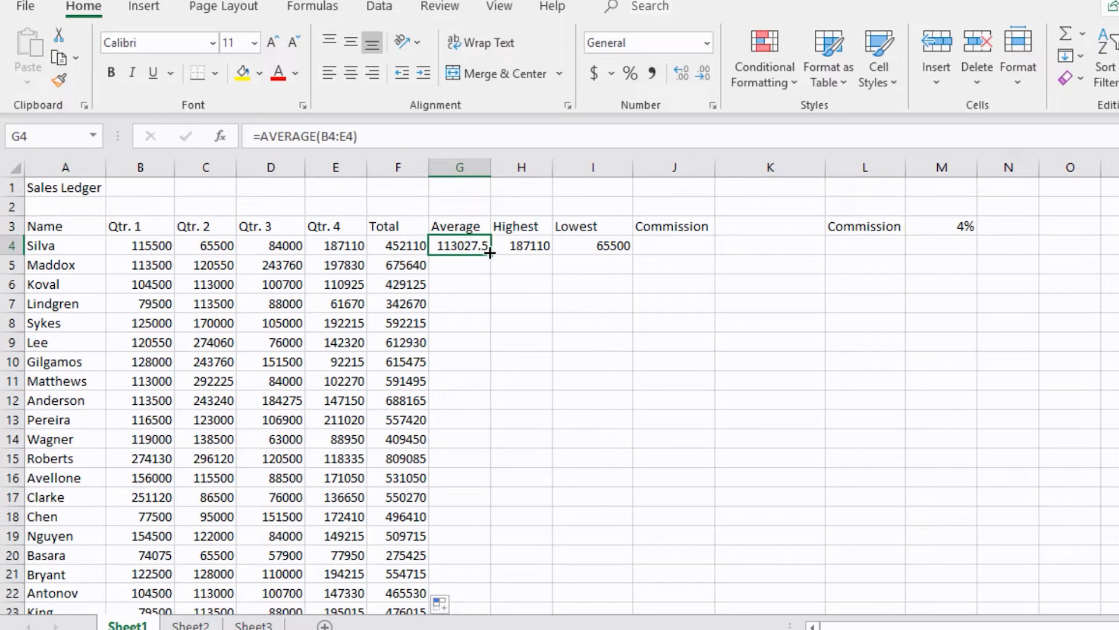
double_click(489, 252)
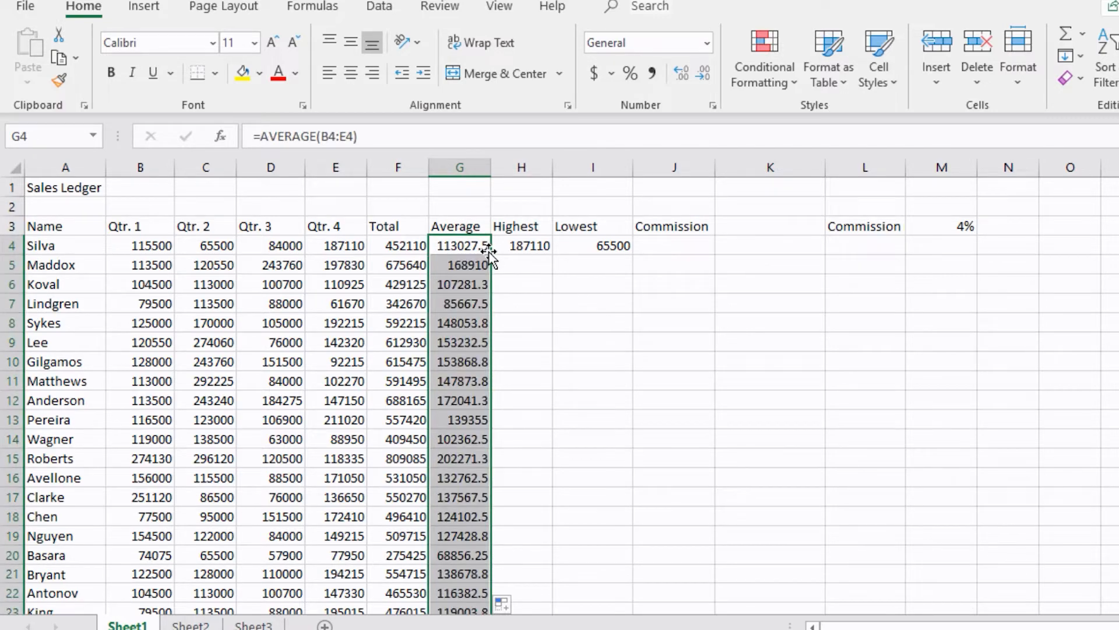
scroll(486, 400, "down", 5)
scroll(486, 400, "up", 5)
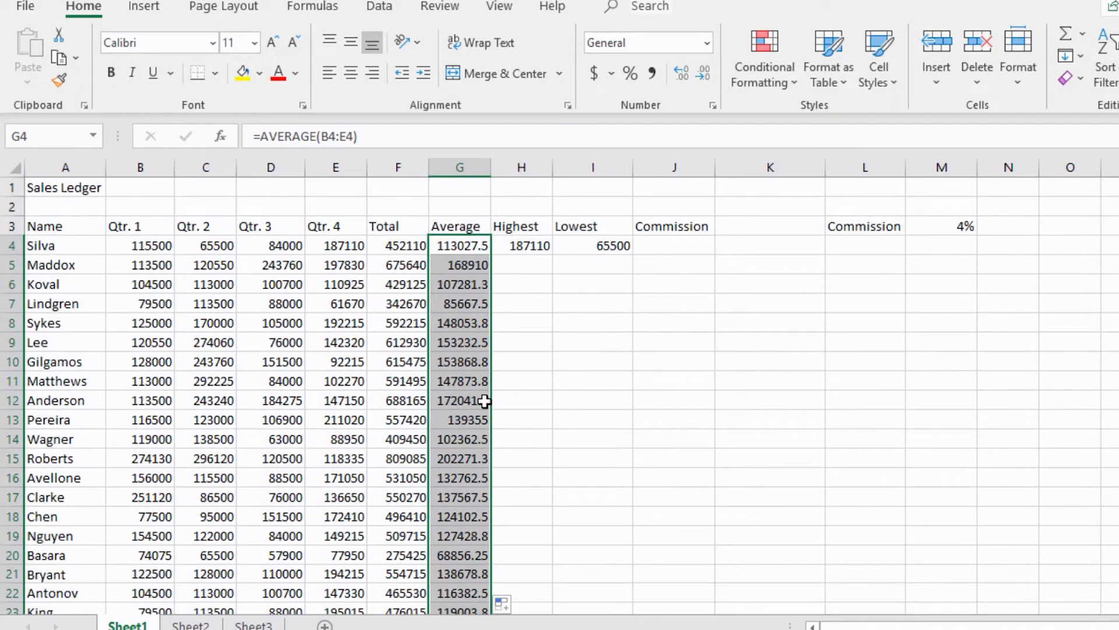
- Fill the Highest formula in H4 and the Lowest formula in I4 down their columns
left_click(548, 249)
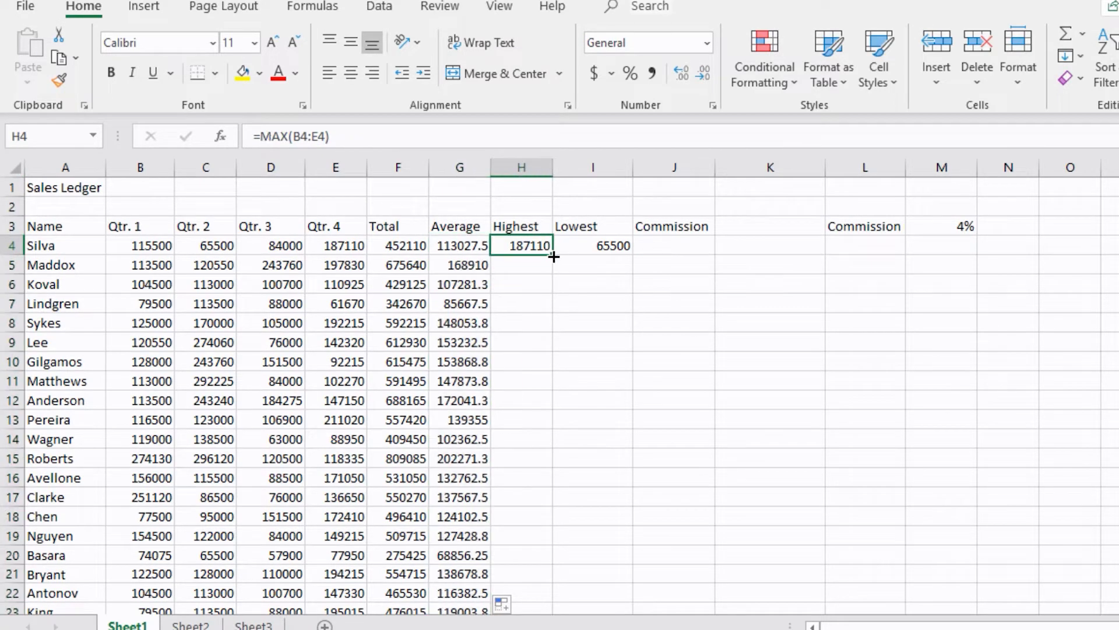
double_click(554, 256)
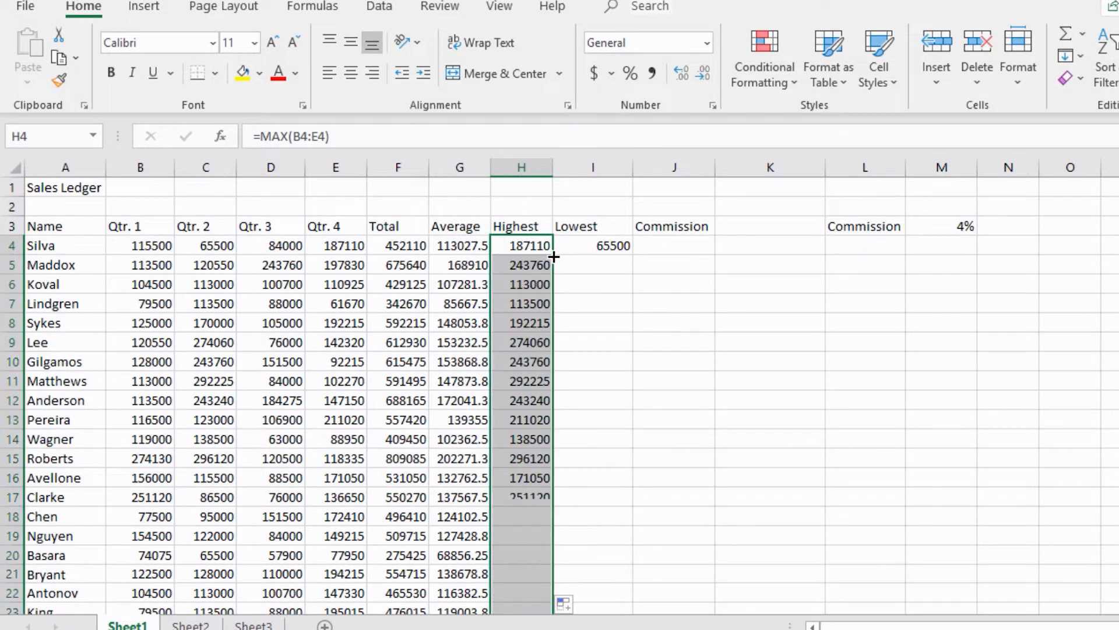
left_click(595, 246)
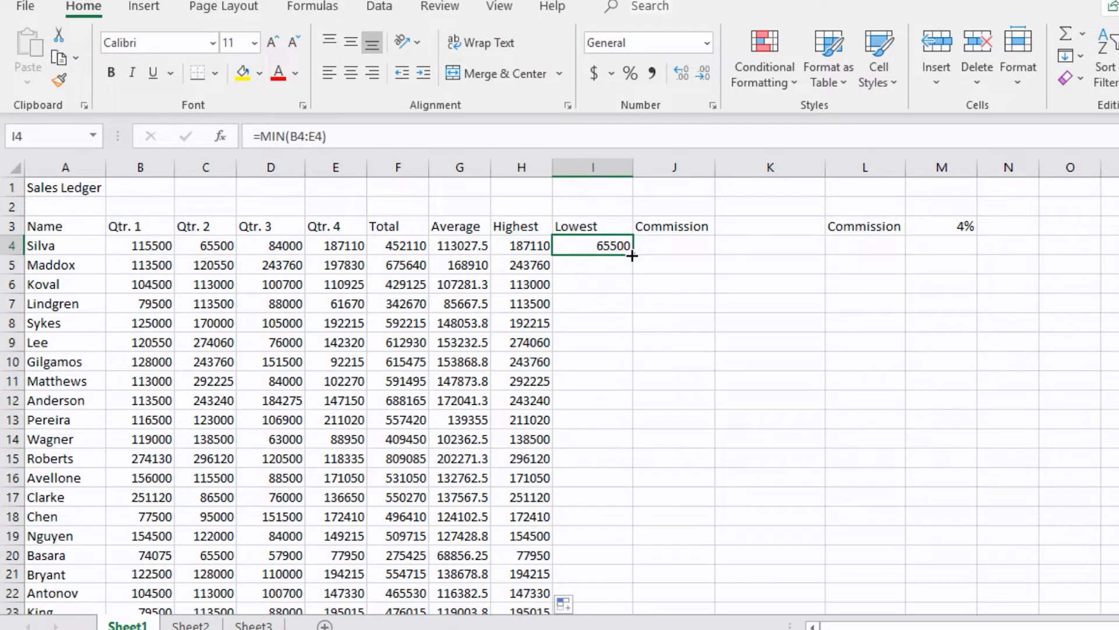
double_click(632, 255)
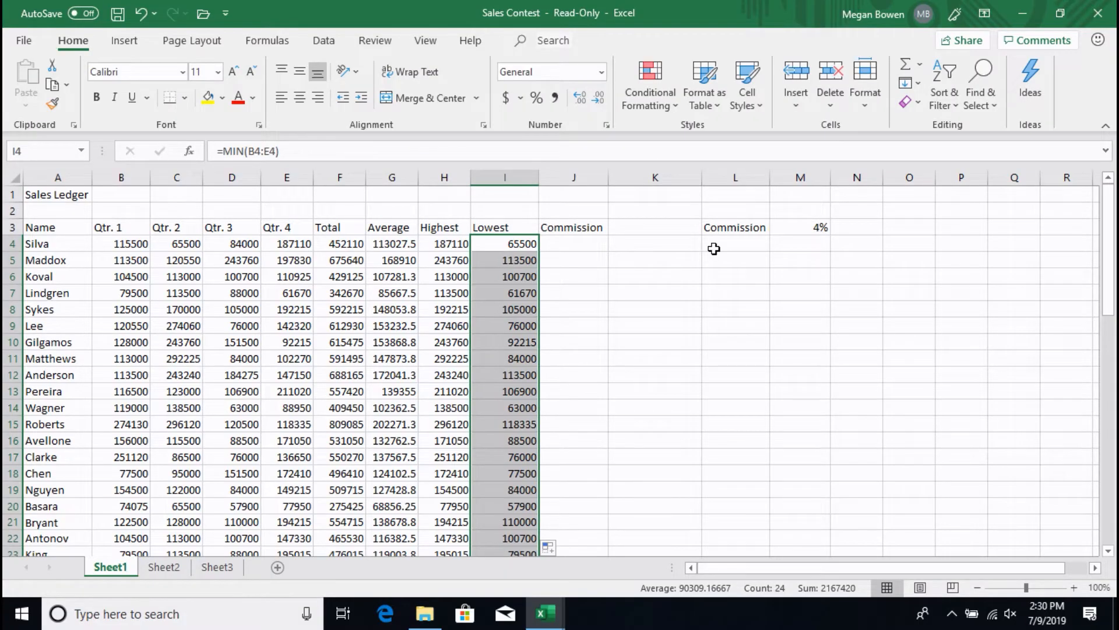
- Move the Commission label and 4% rate from L3:M3 down to L4:M4
left_click(726, 227)
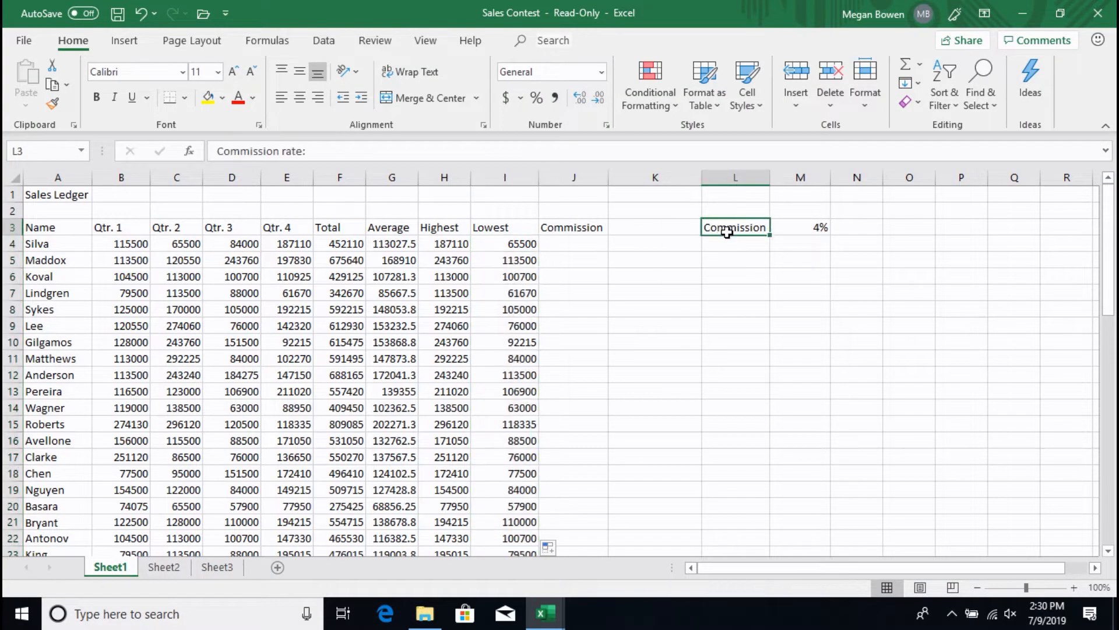
left_click_drag(747, 228, 817, 236)
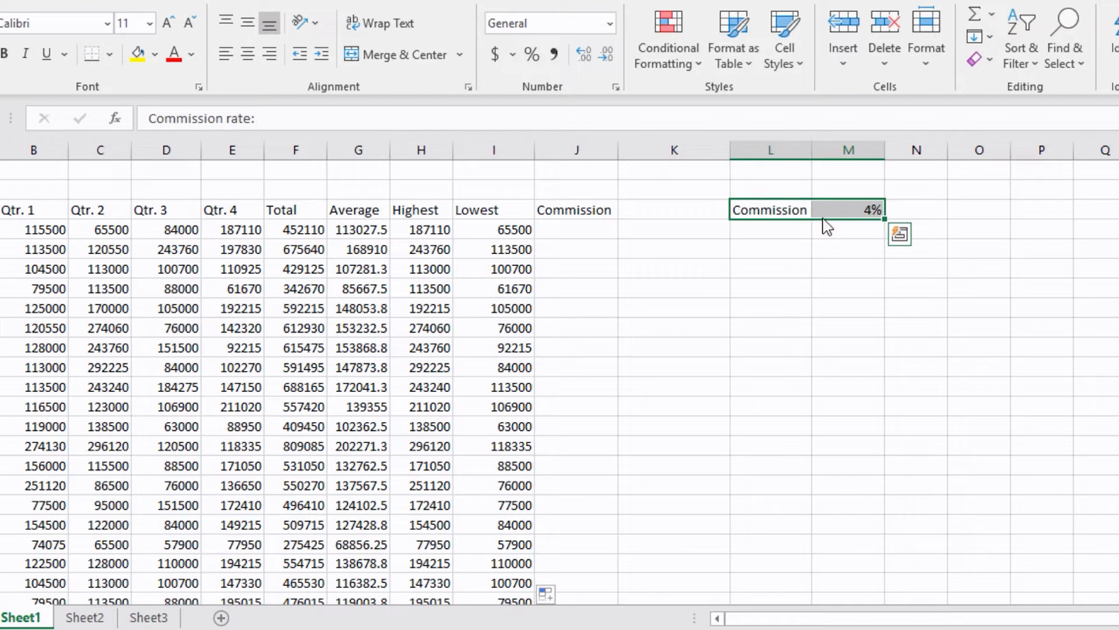
left_click_drag(827, 228, 824, 237)
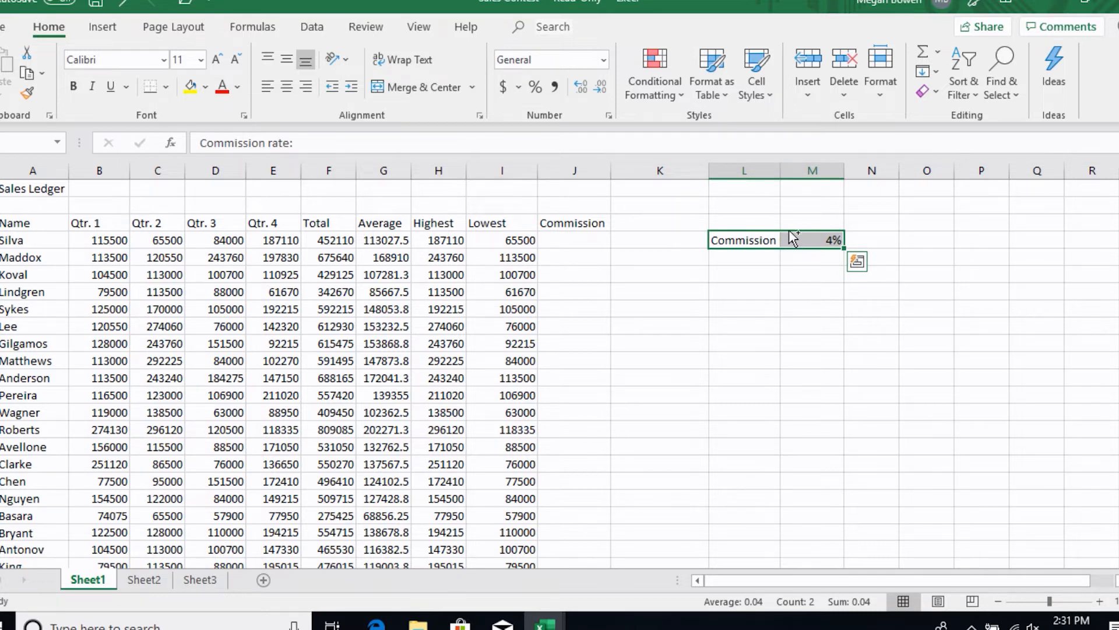
left_click_drag(791, 235, 789, 217)
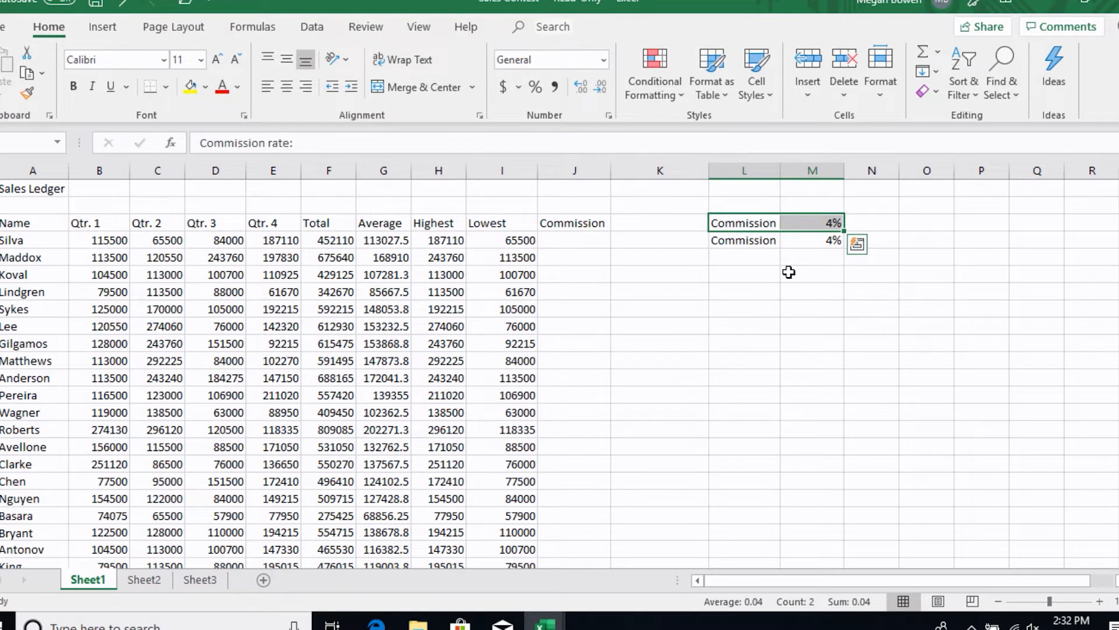
key("Delete")
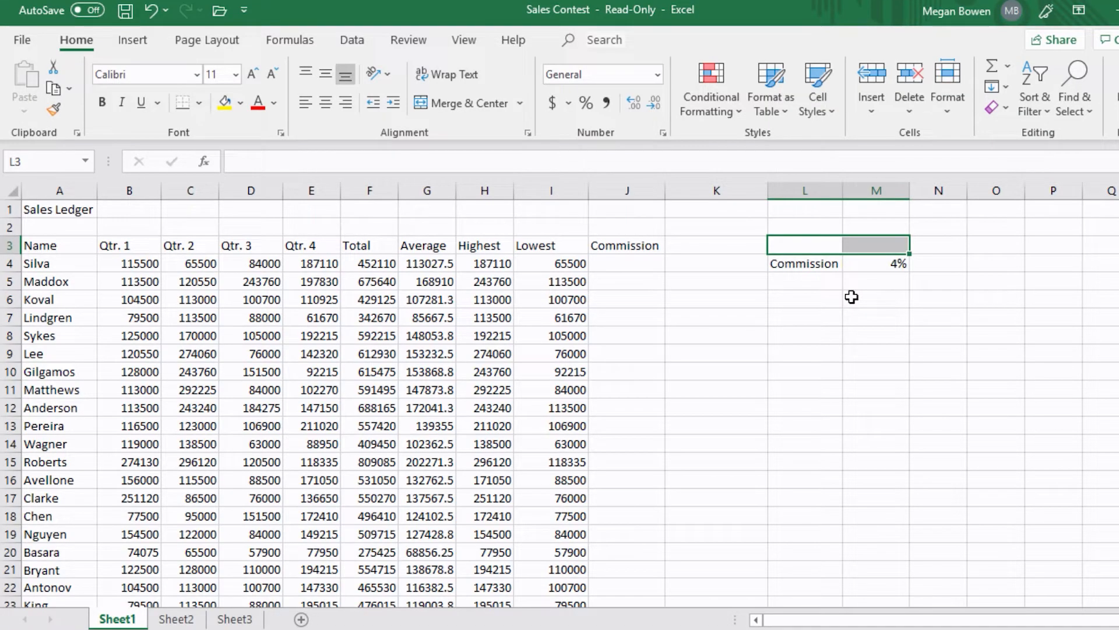
- Copy the Total, Average, Highest and Lowest headers and paste them transposed into A28:A31
left_click(367, 245)
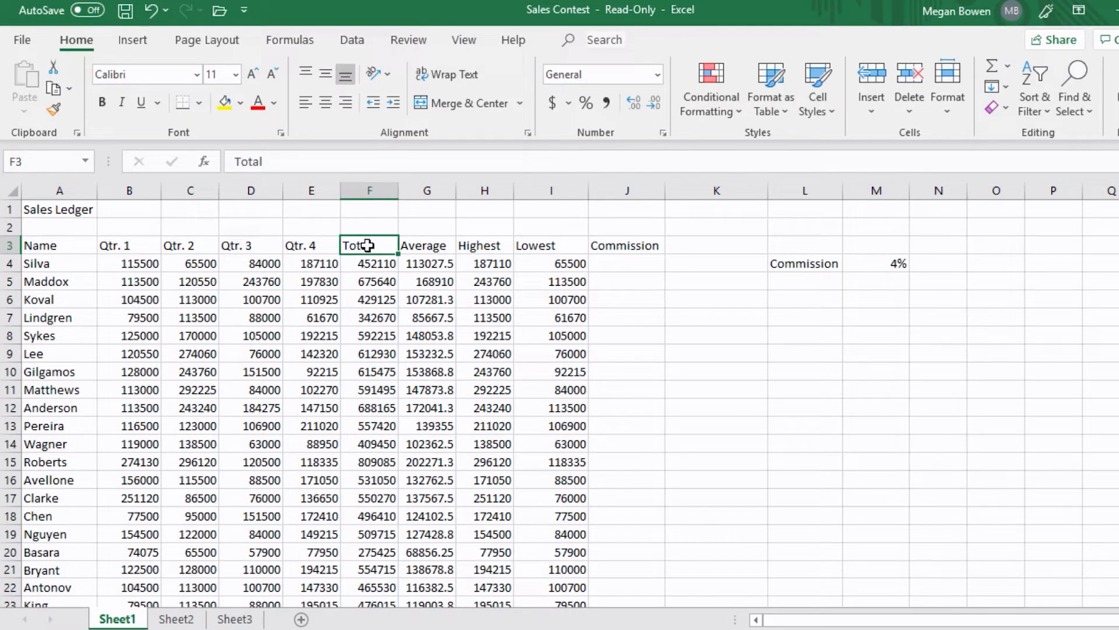
left_click(571, 249, "shift")
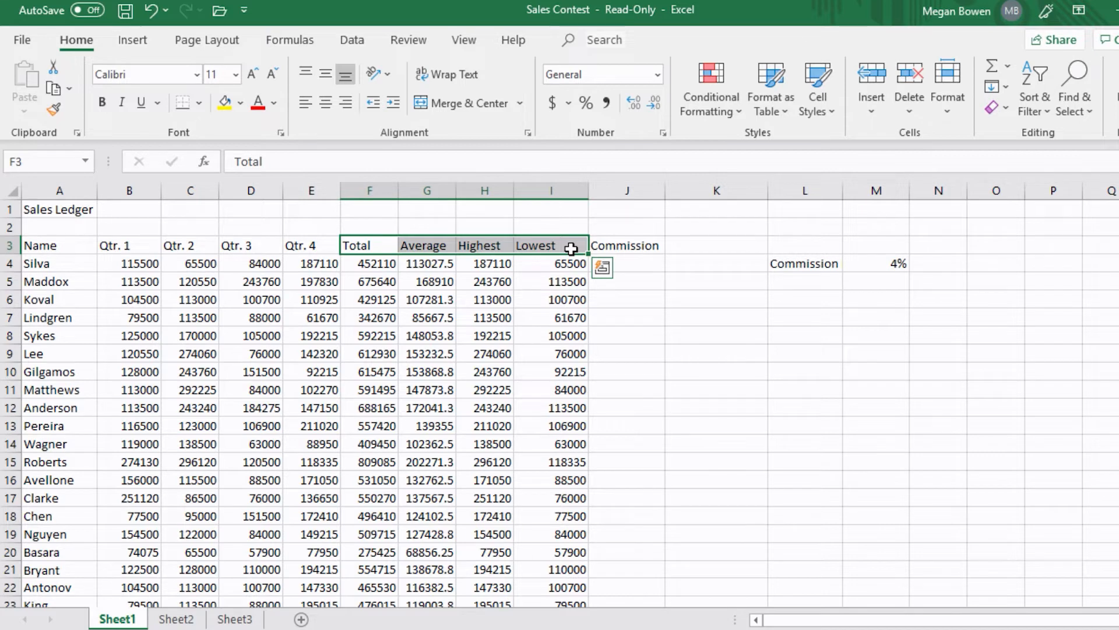
key("ctrl+c")
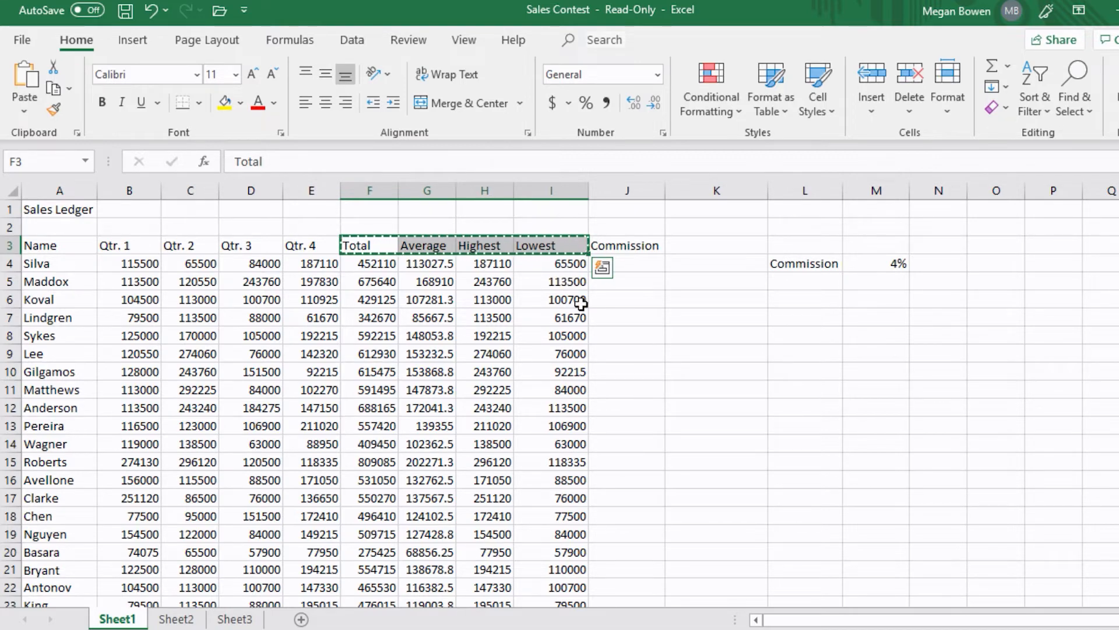
scroll(582, 304, "down", 2)
scroll(581, 303, "down", 5)
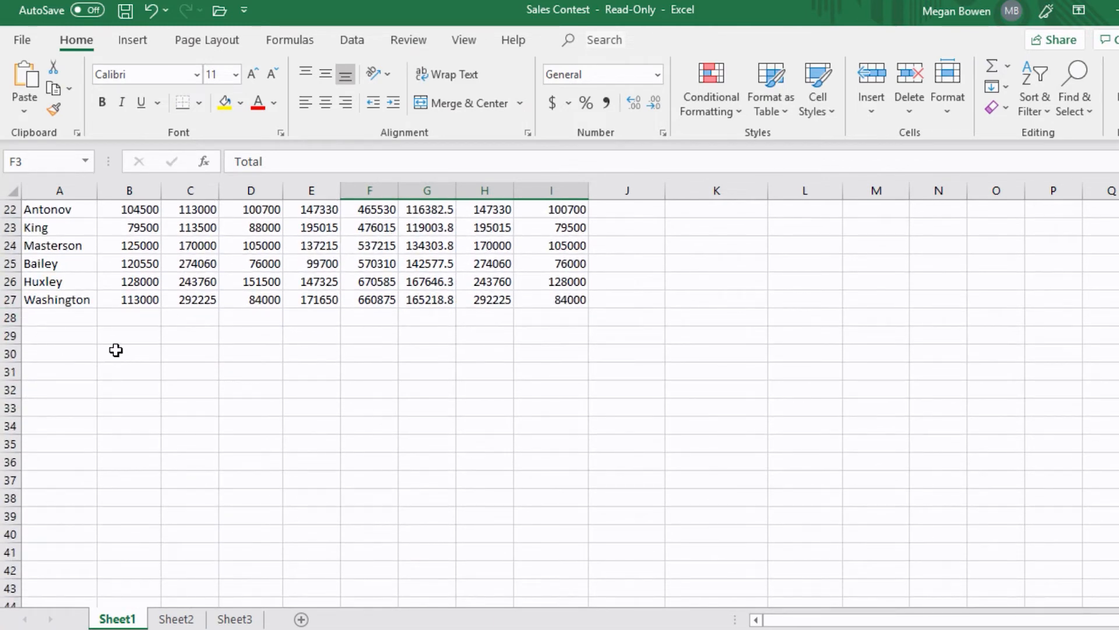
left_click(81, 317)
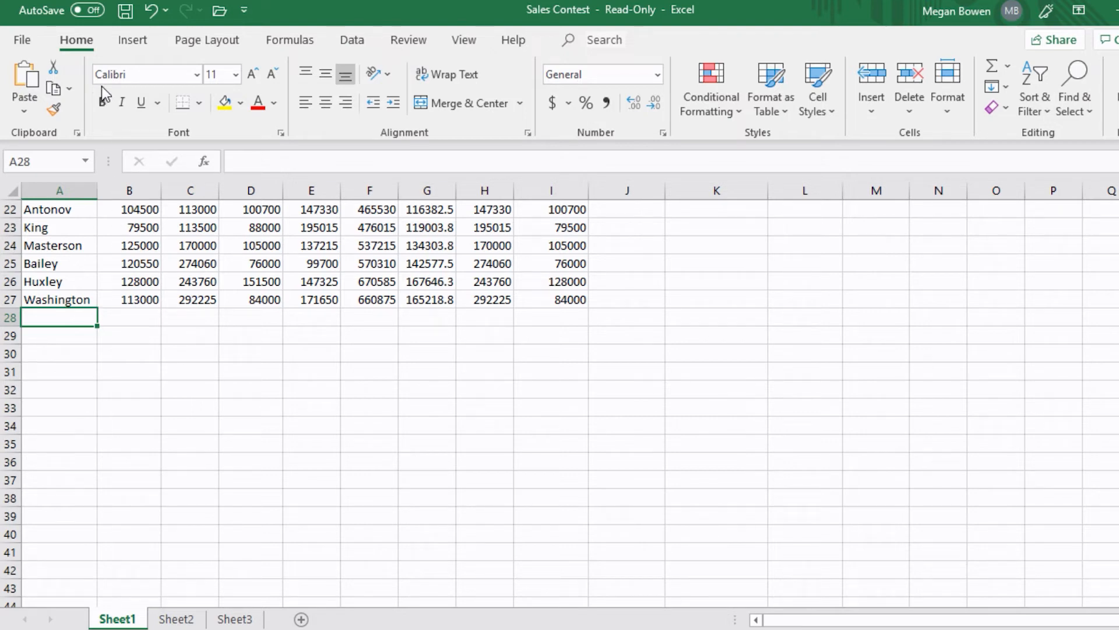
left_click(29, 106)
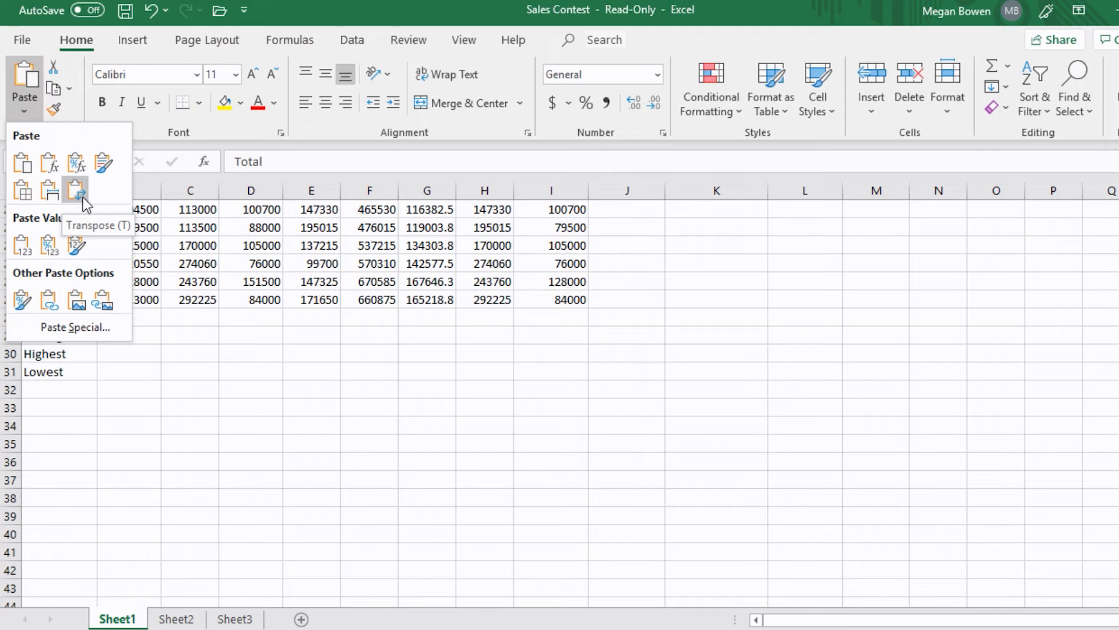
left_click(83, 197)
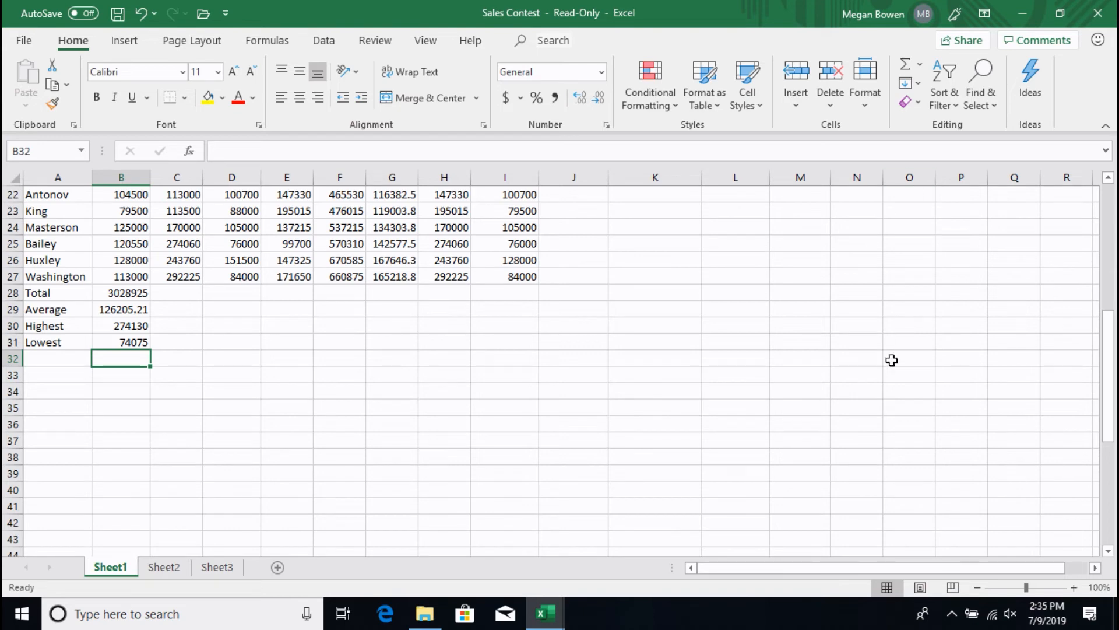
- Fill the summary formulas in B28:B31 across columns C through E
left_click(133, 342)
left_click_drag(137, 333, 143, 292)
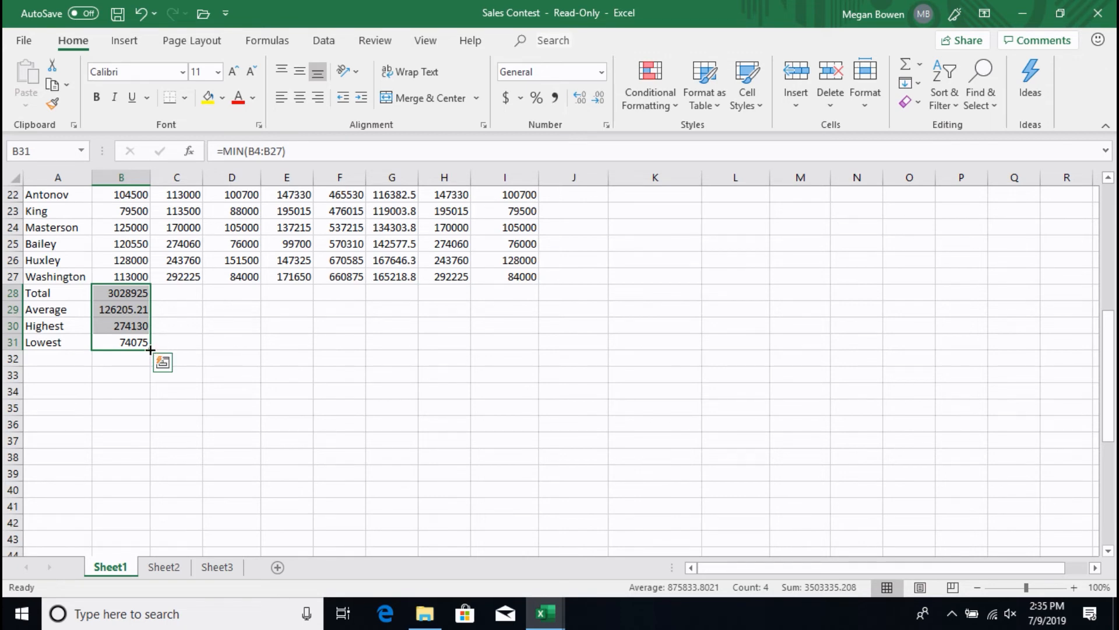
left_click_drag(151, 349, 297, 360)
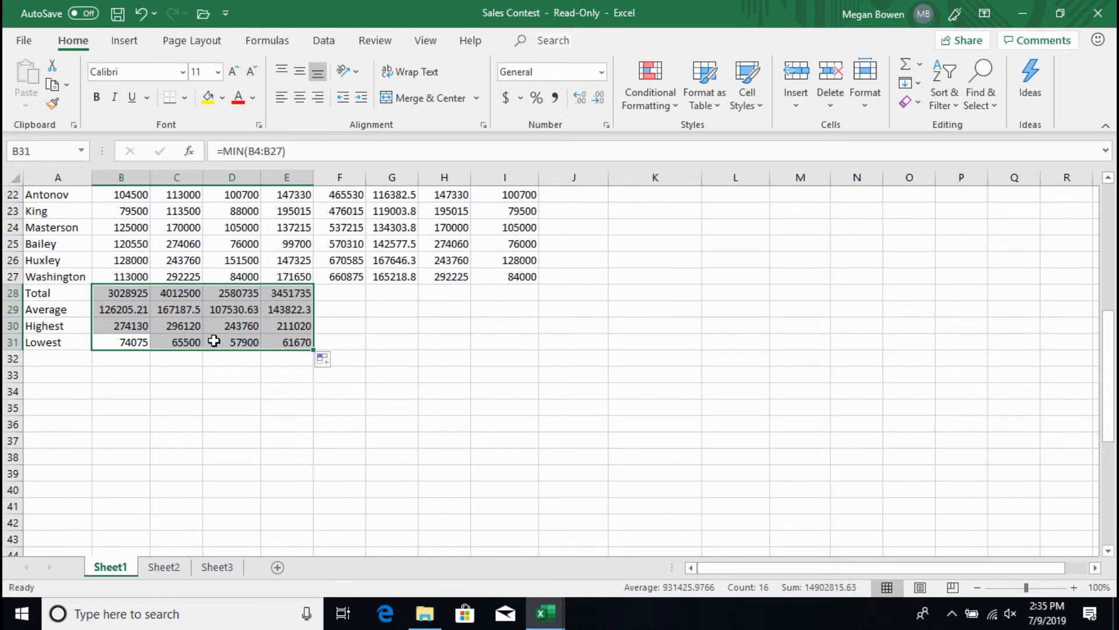
left_click(189, 298)
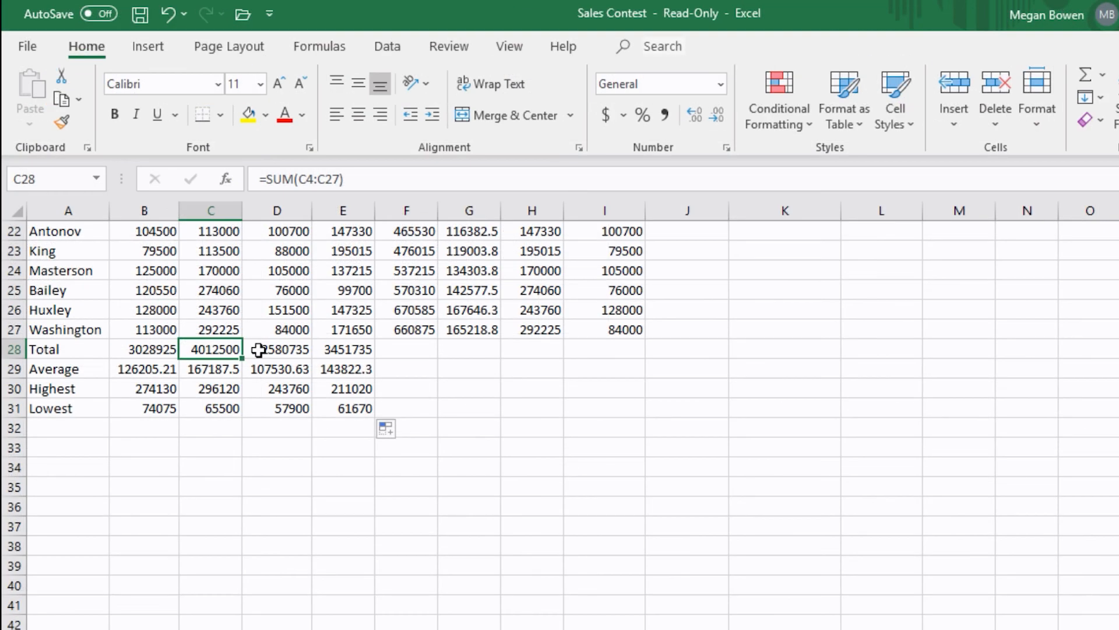